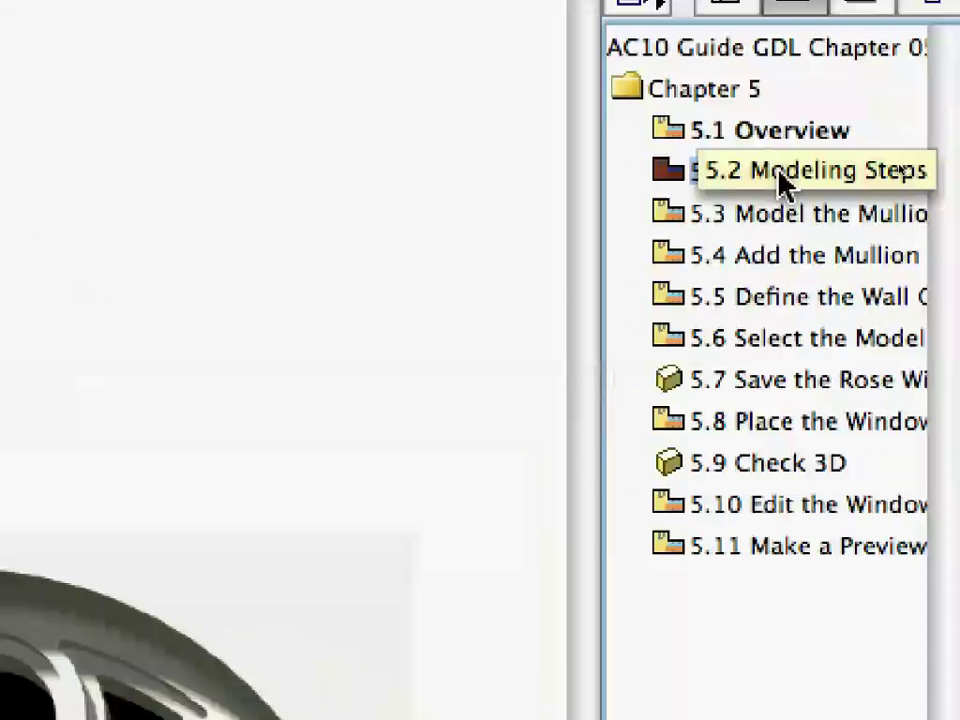
Review the 5.2 Modeling Steps view, and open the 5.3 Model the Mullions view.
double_click(782, 182)
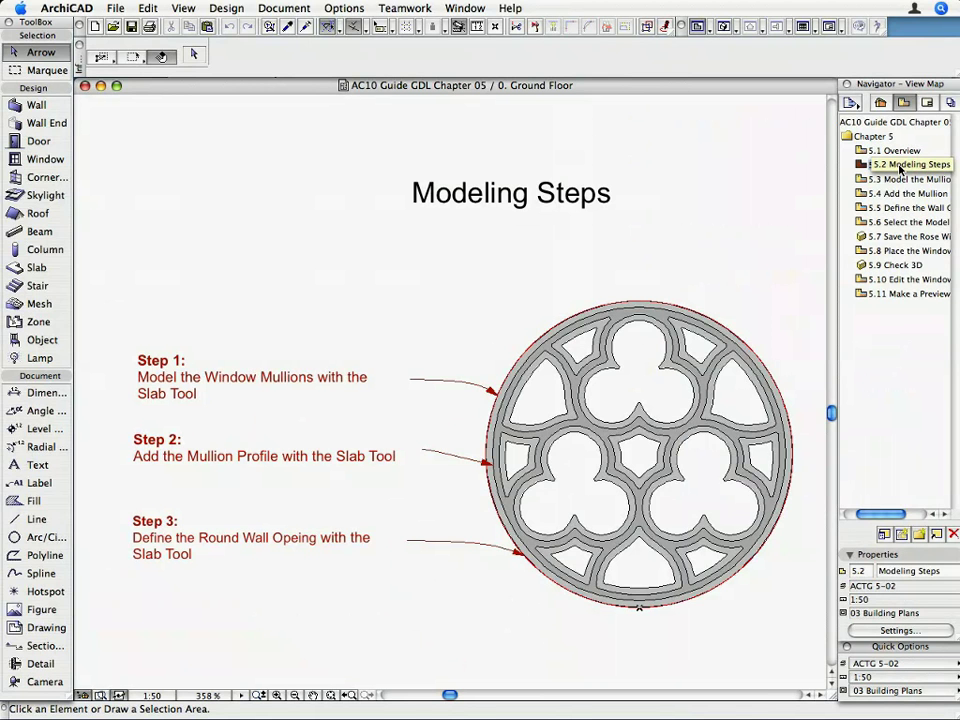
double_click(899, 166)
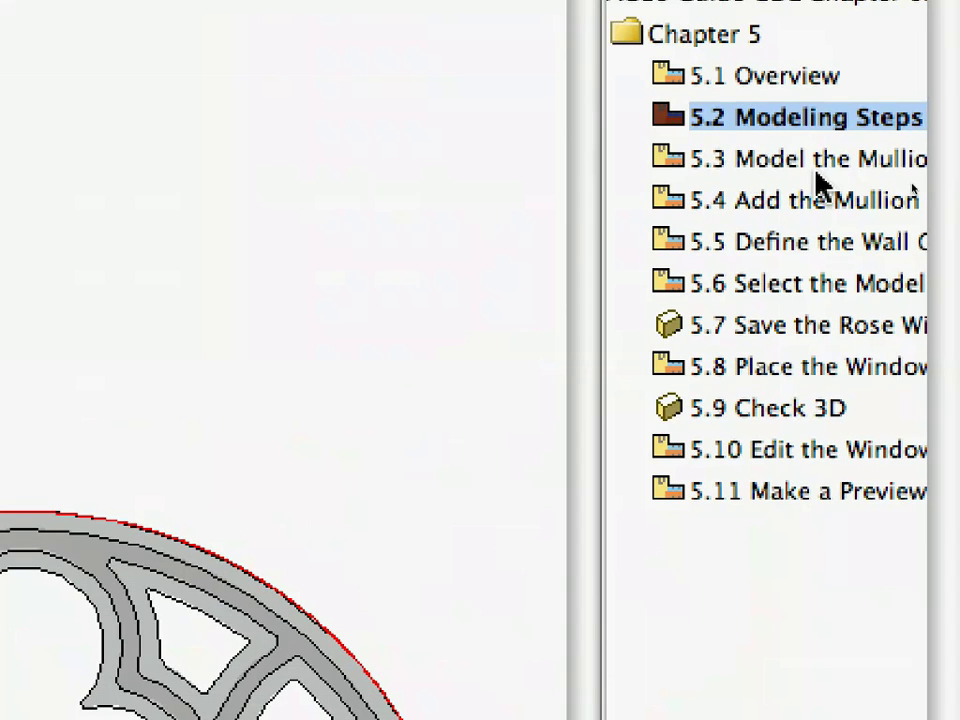
double_click(706, 158)
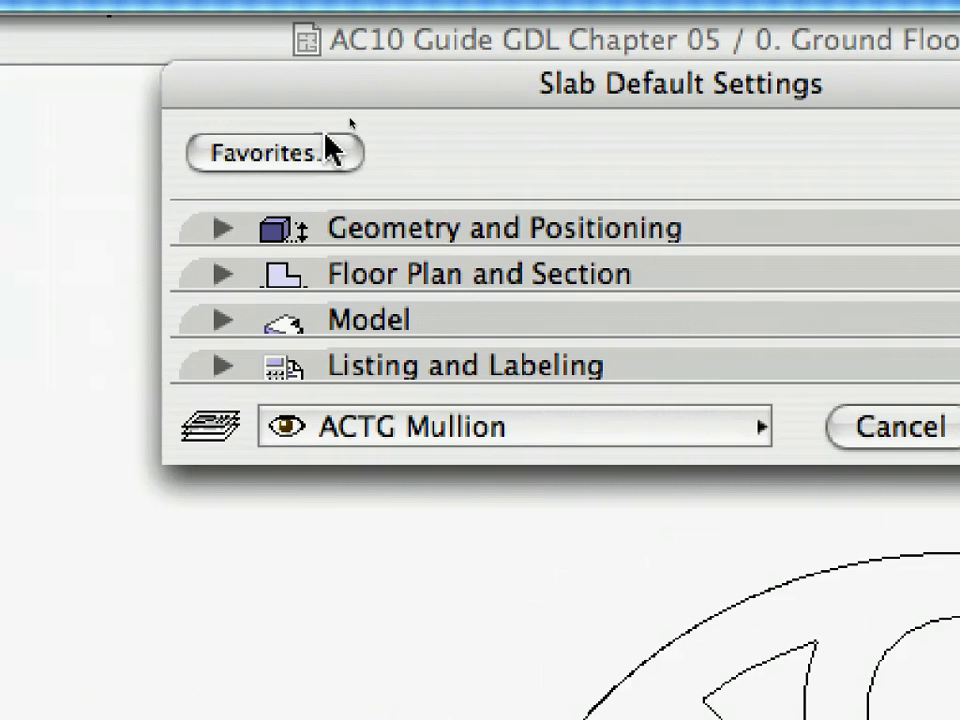
Apply the Window Mullion favorite to the slab default settings and accept them.
click(327, 150)
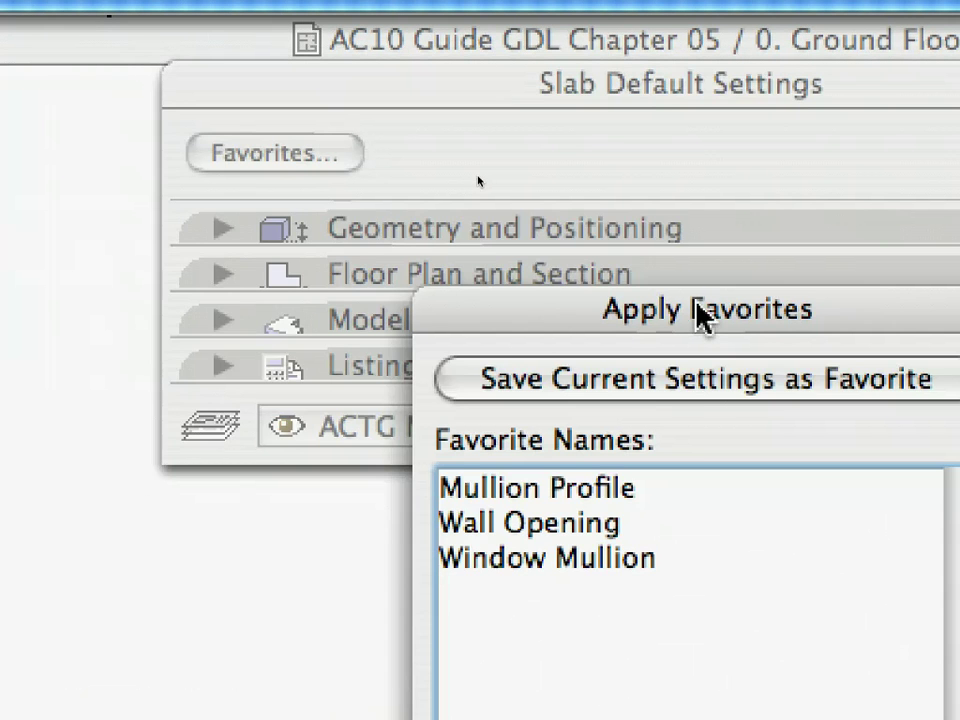
drag(716, 307, 401, 56)
click(292, 310)
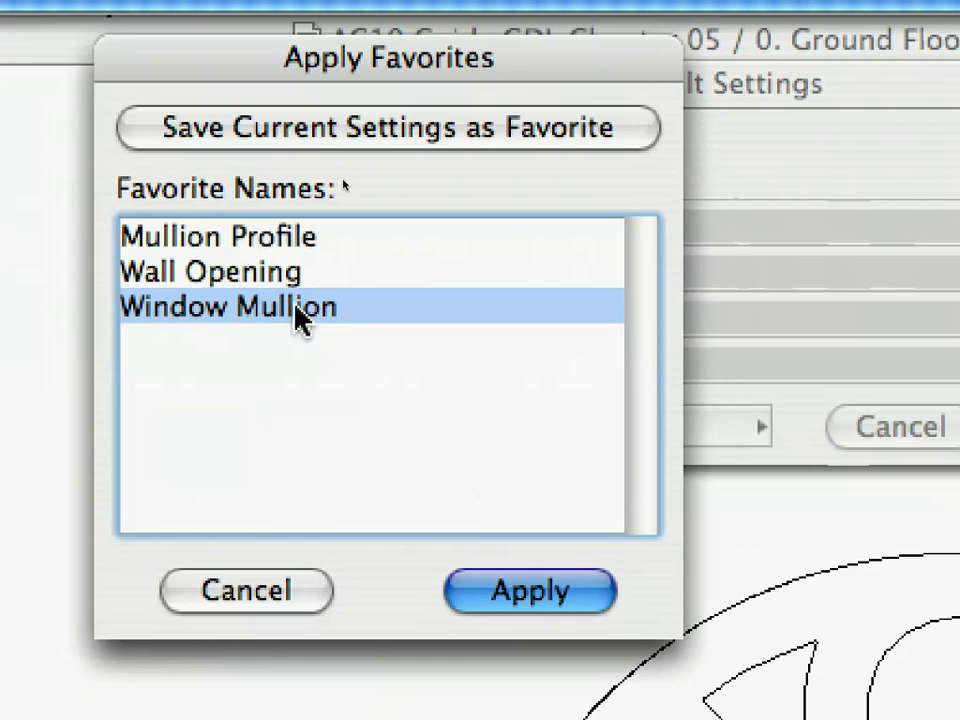
click(594, 604)
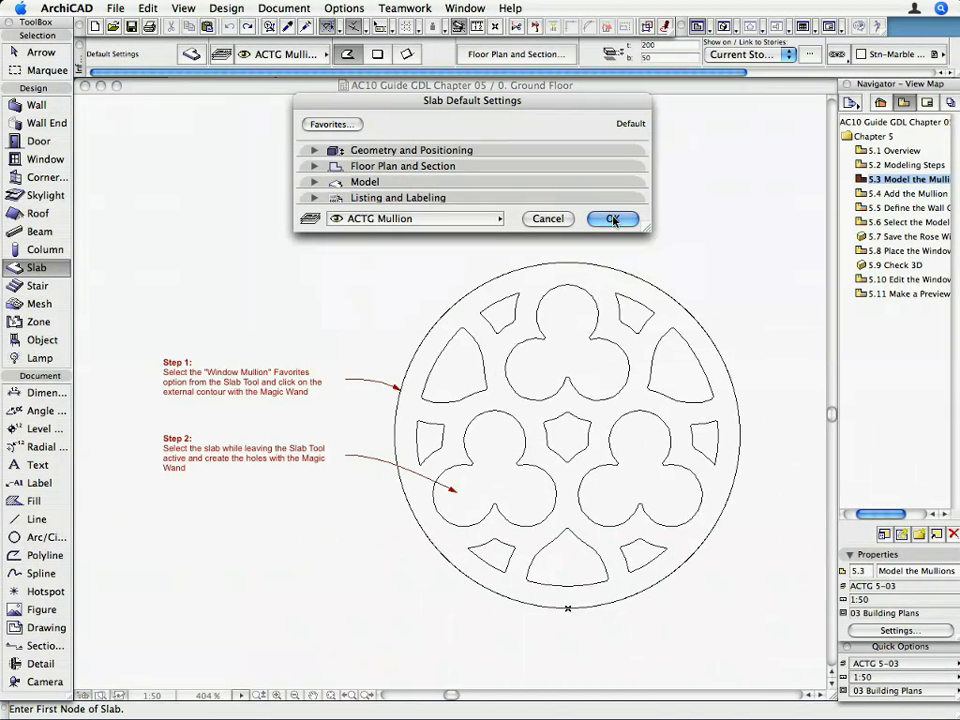
key(Return)
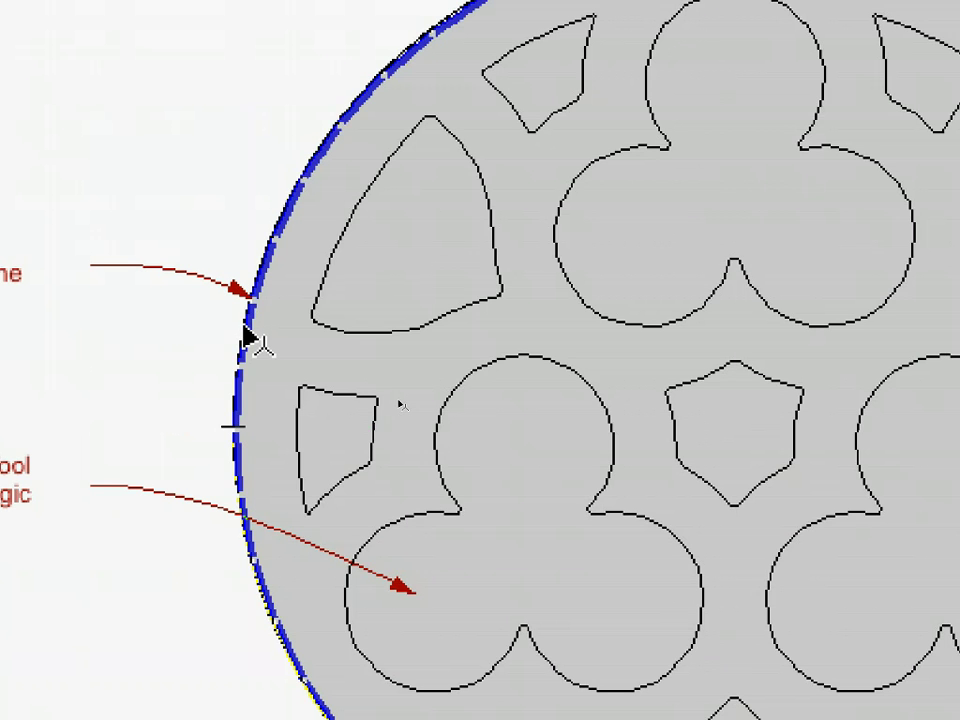
Select the circular mullion slab and cut the window openings out of it along their drawn contours with the Magic Wand.
click(245, 330)
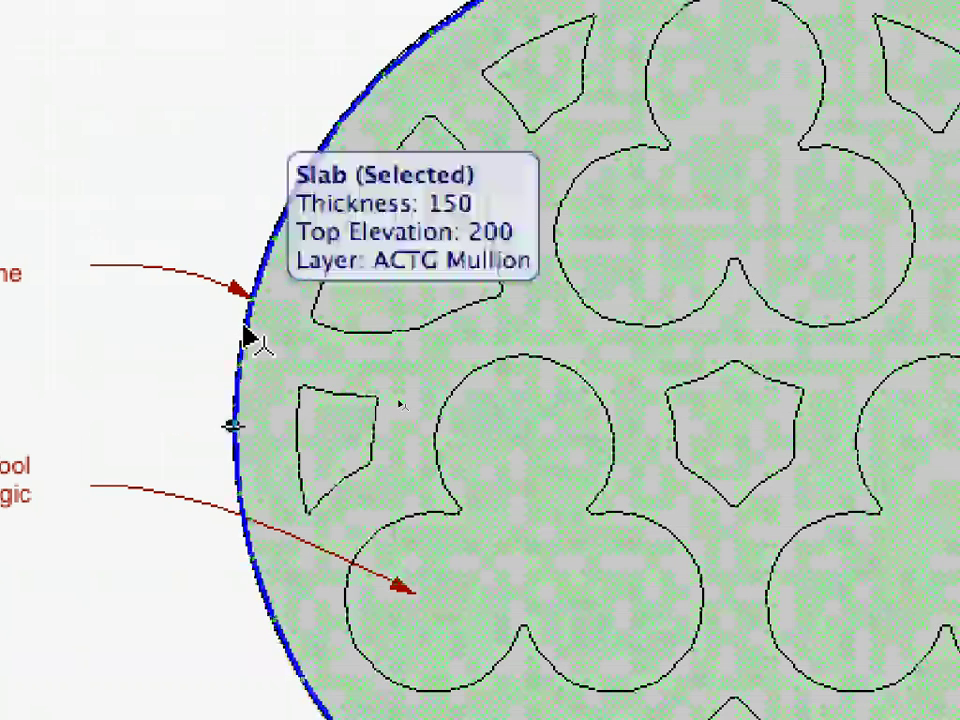
click(336, 325)
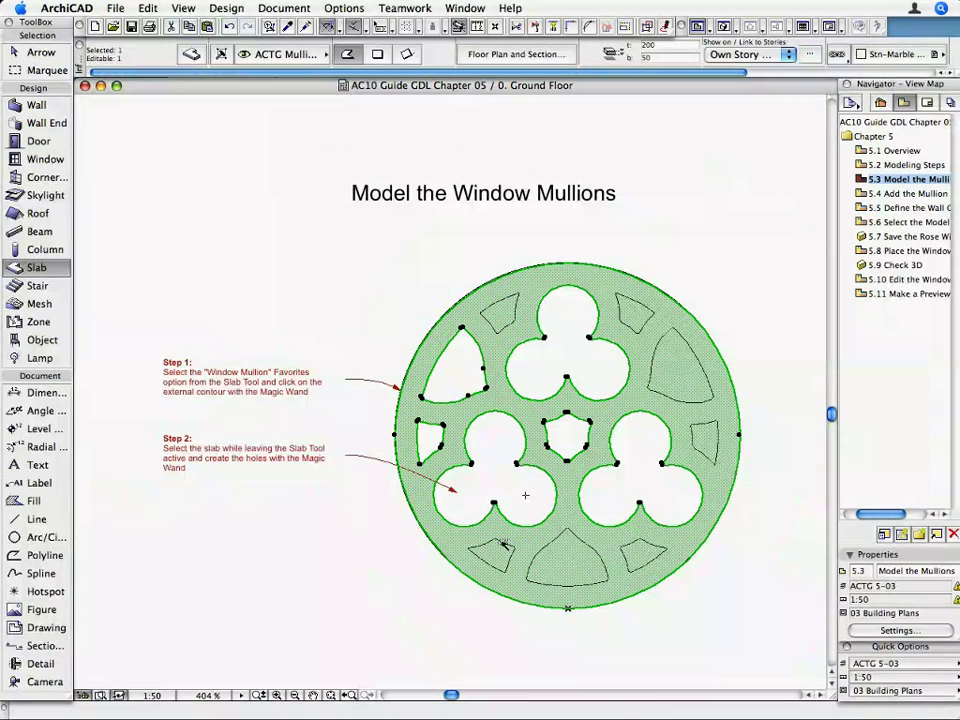
click(513, 545)
click(555, 560)
click(650, 553)
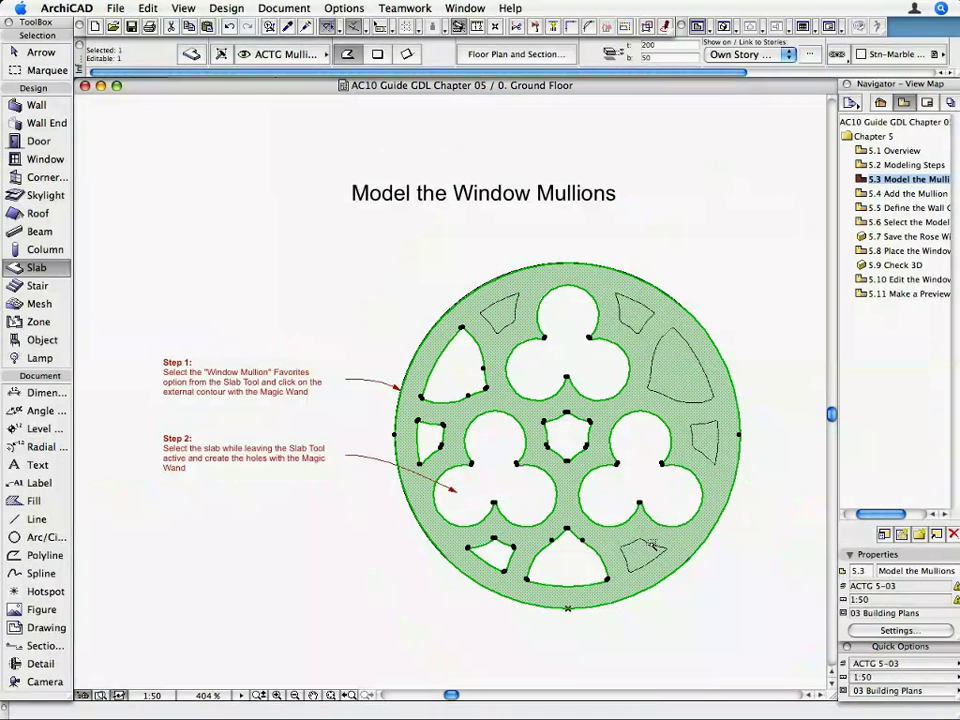
click(703, 441)
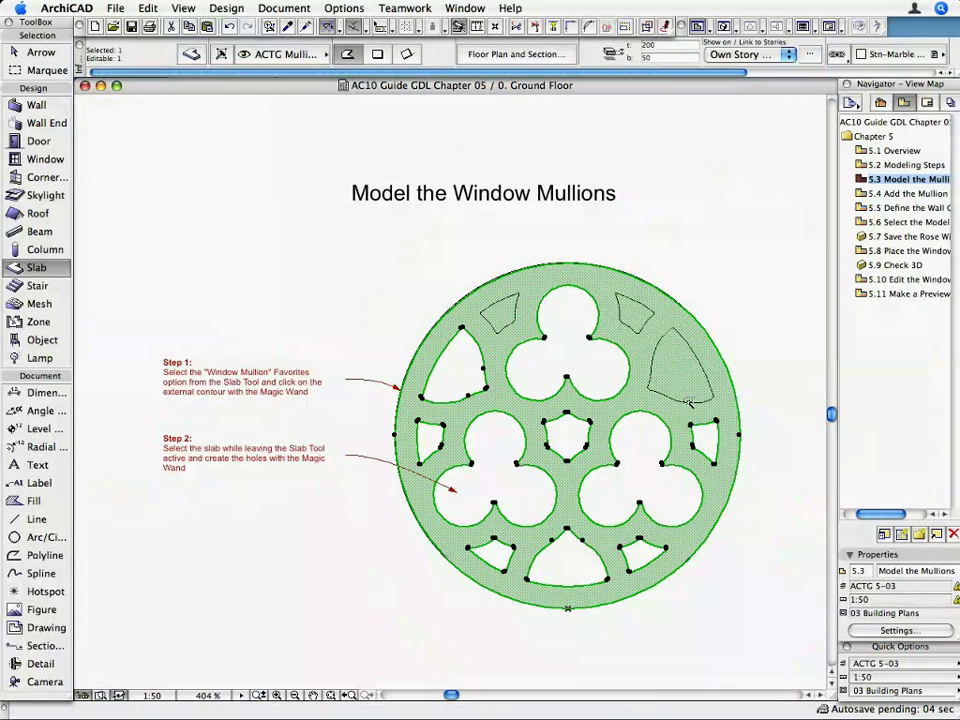
click(689, 398)
click(633, 313)
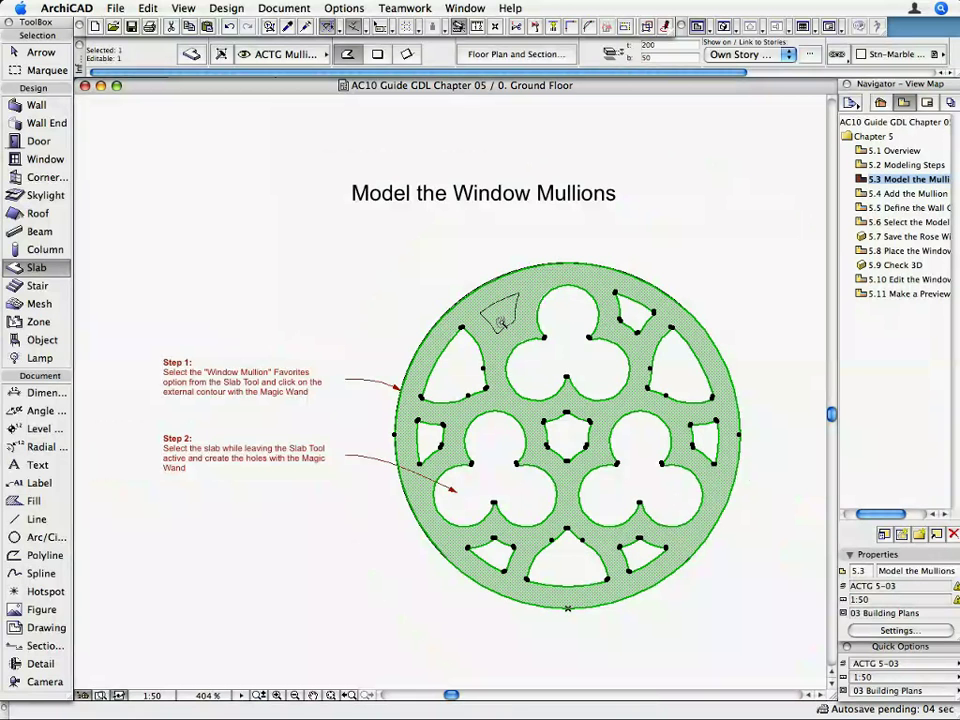
click(502, 328)
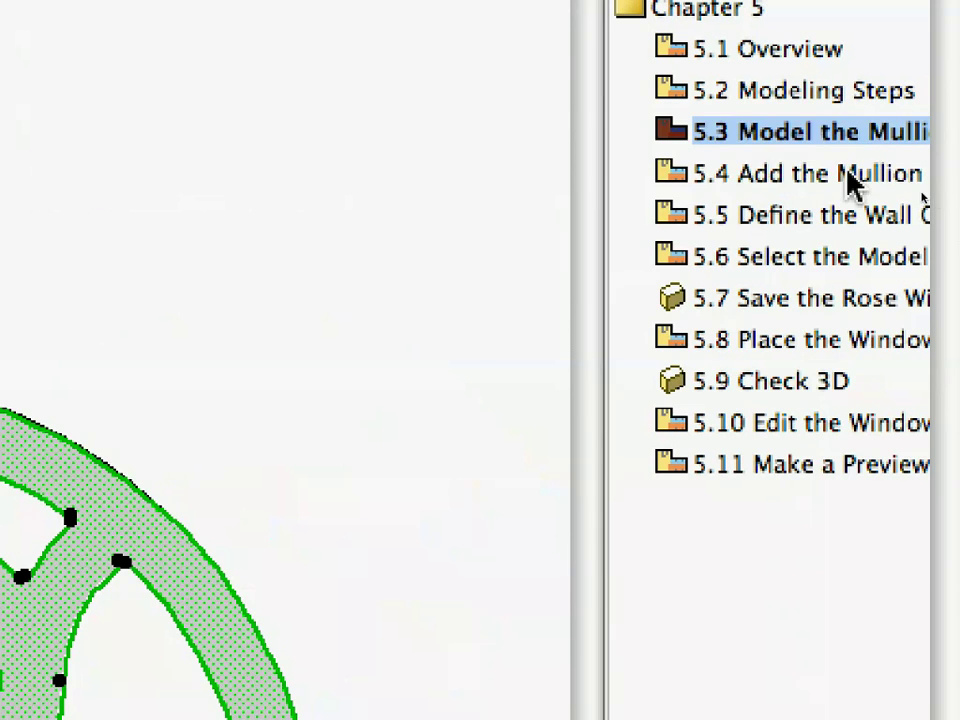
Open the 5.4 Add the Mullion Profile view and apply the Mullion Profile favorite to the slab default settings.
click(921, 193)
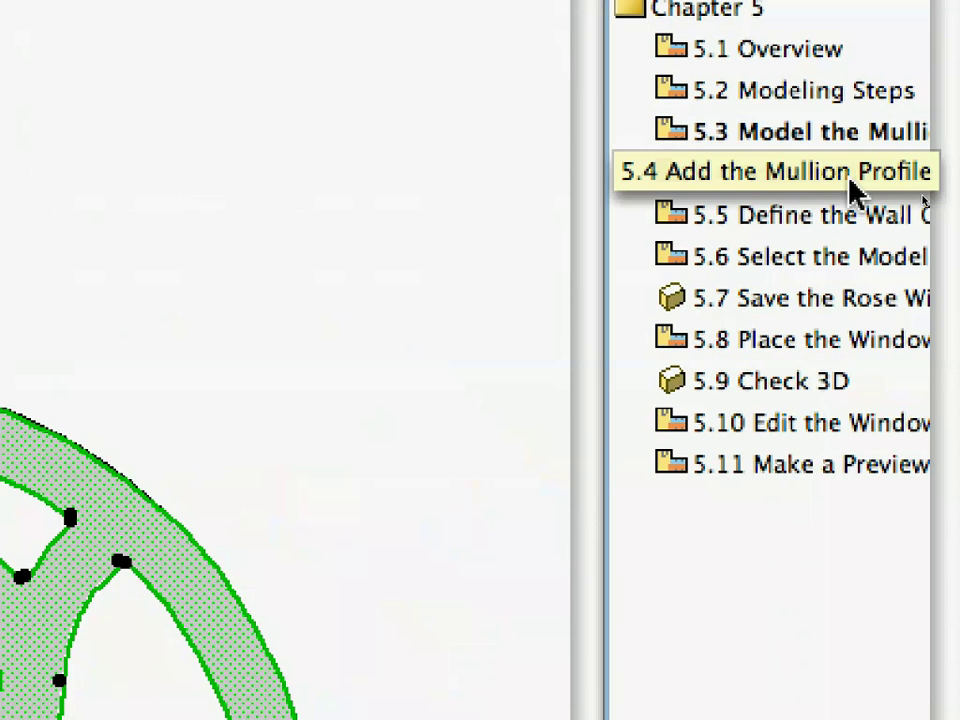
double_click(851, 183)
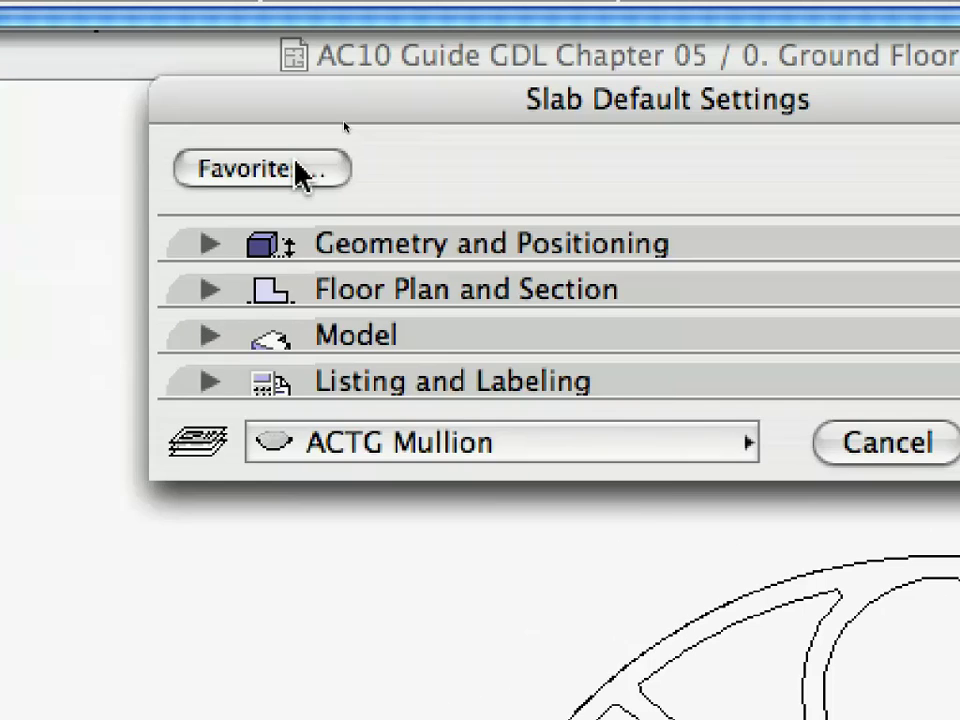
click(346, 127)
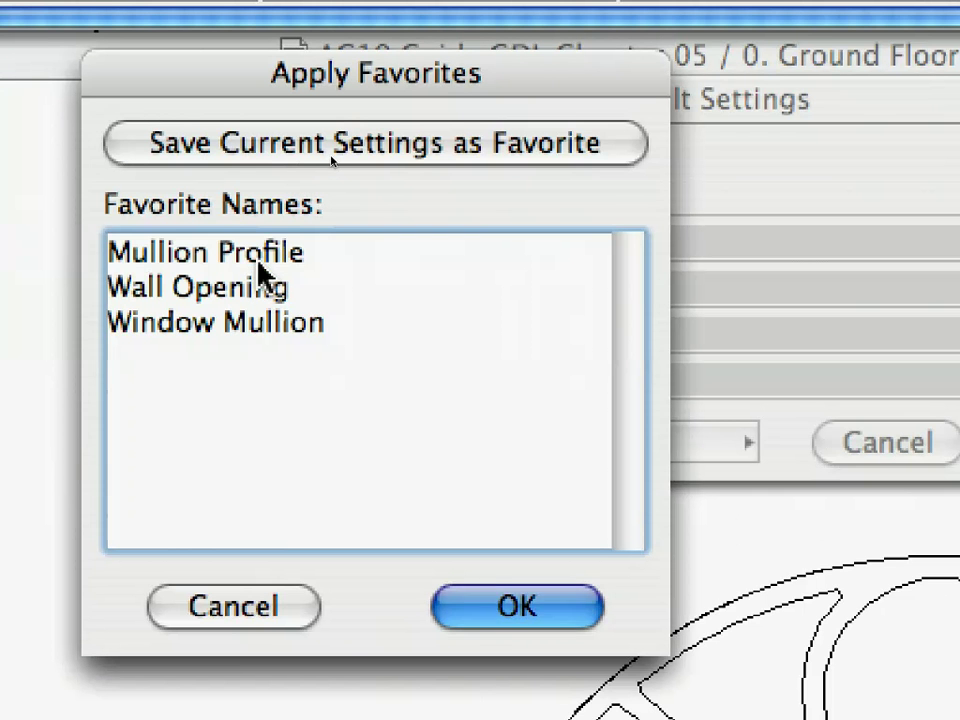
click(258, 257)
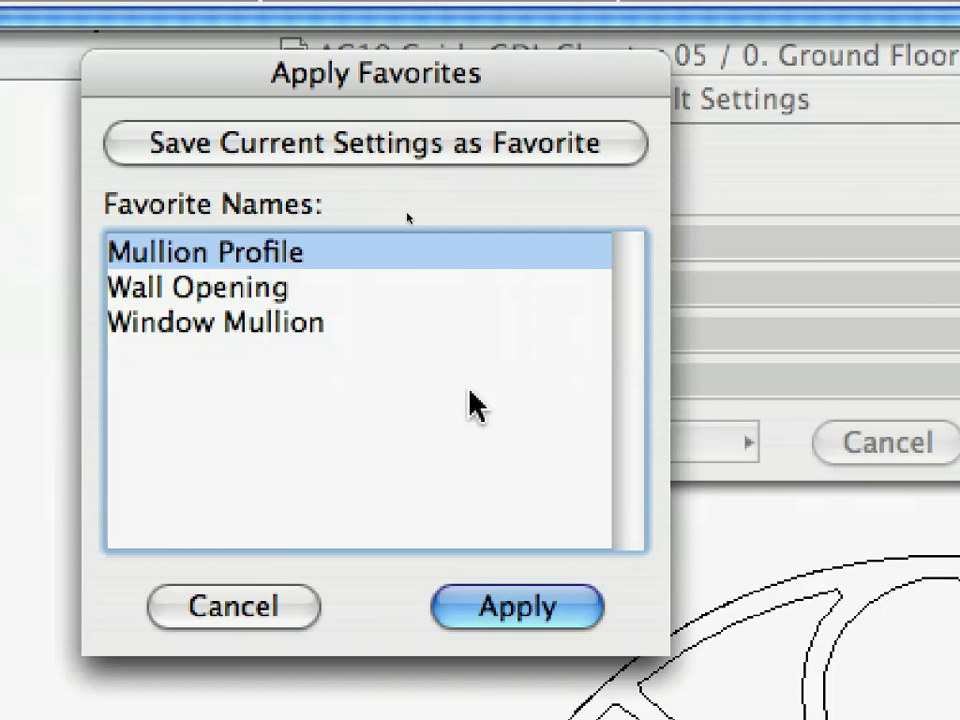
click(525, 613)
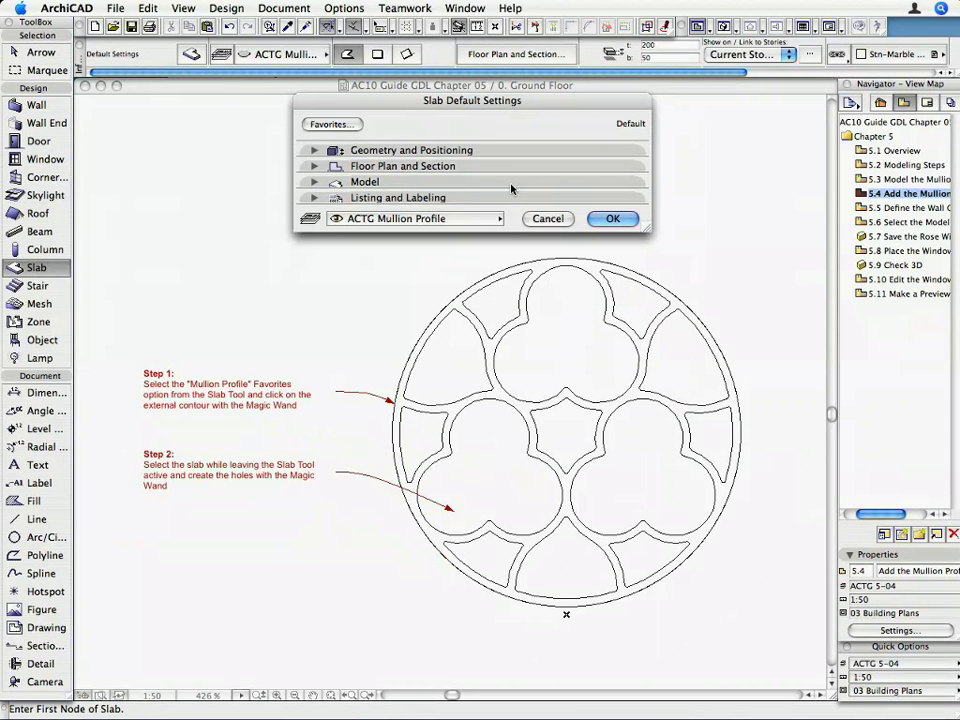
click(612, 218)
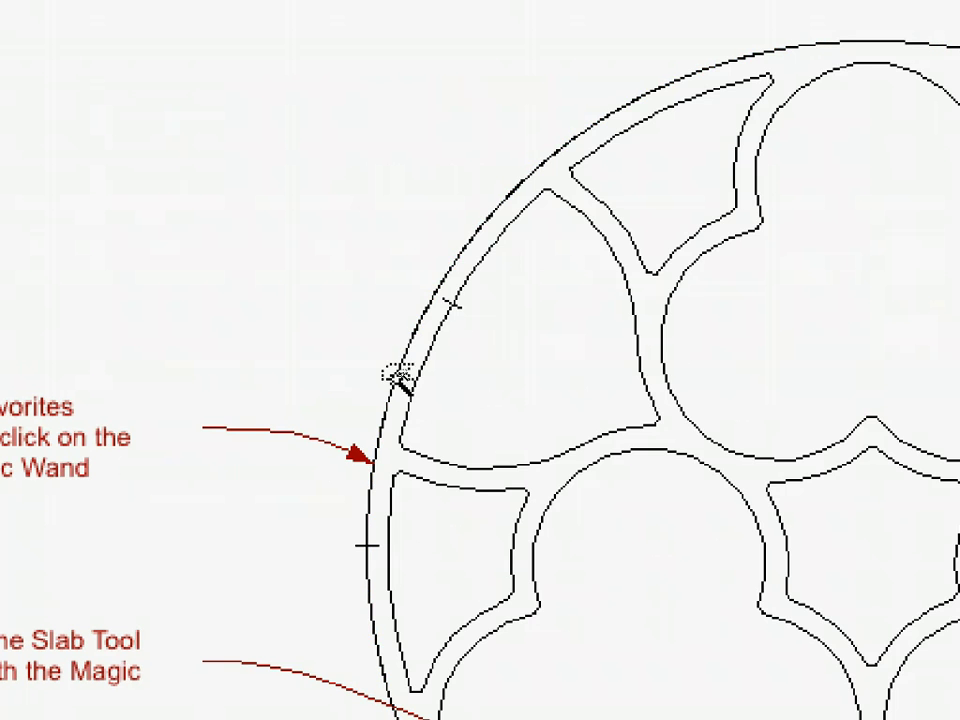
Create the mullion profile slab from the outer circle with the Magic Wand and cut its upper, left-side and central openings.
click(396, 376)
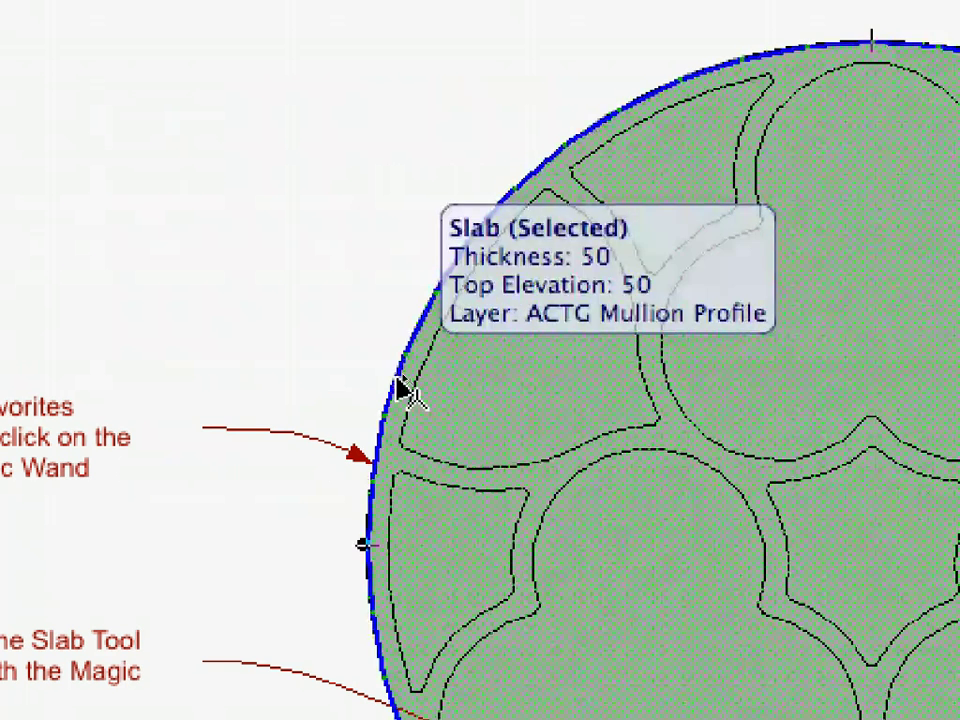
click(408, 388)
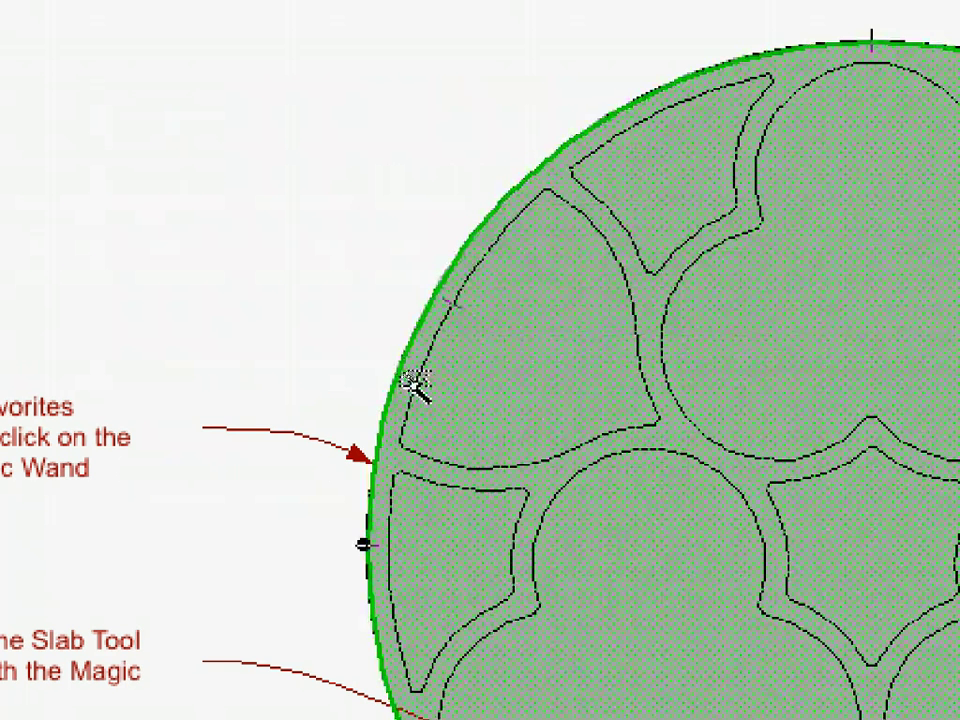
click(413, 382)
click(442, 482)
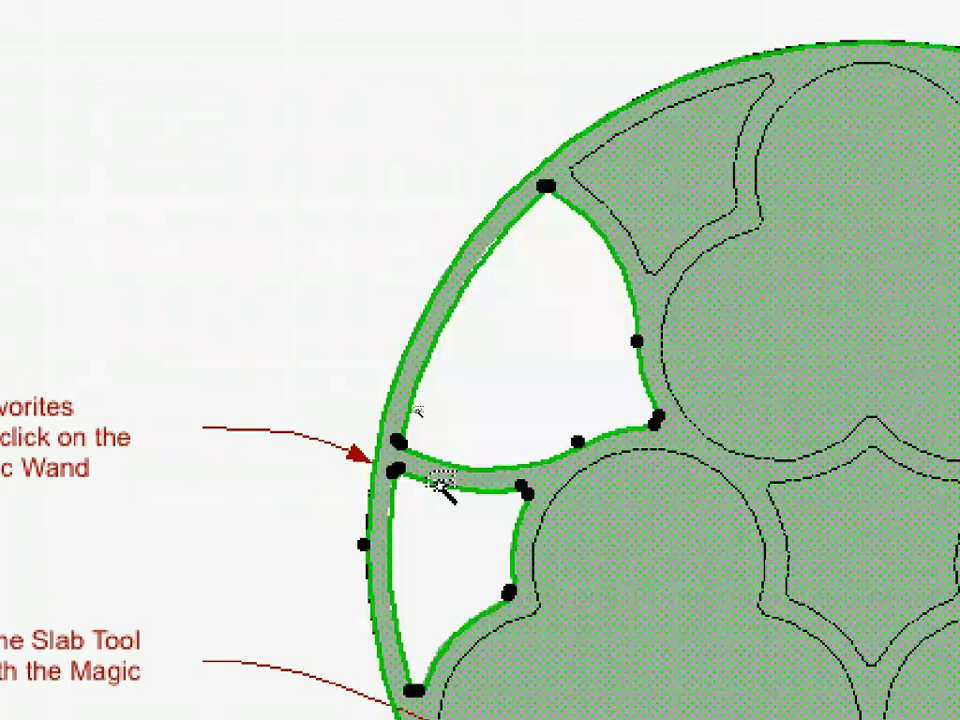
click(555, 497)
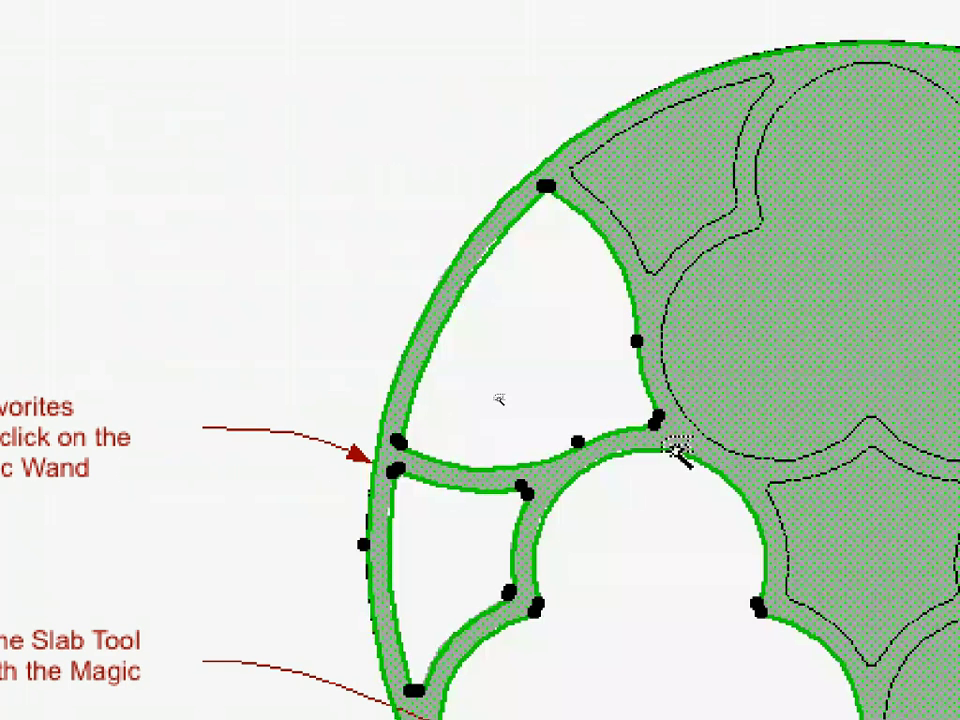
click(690, 414)
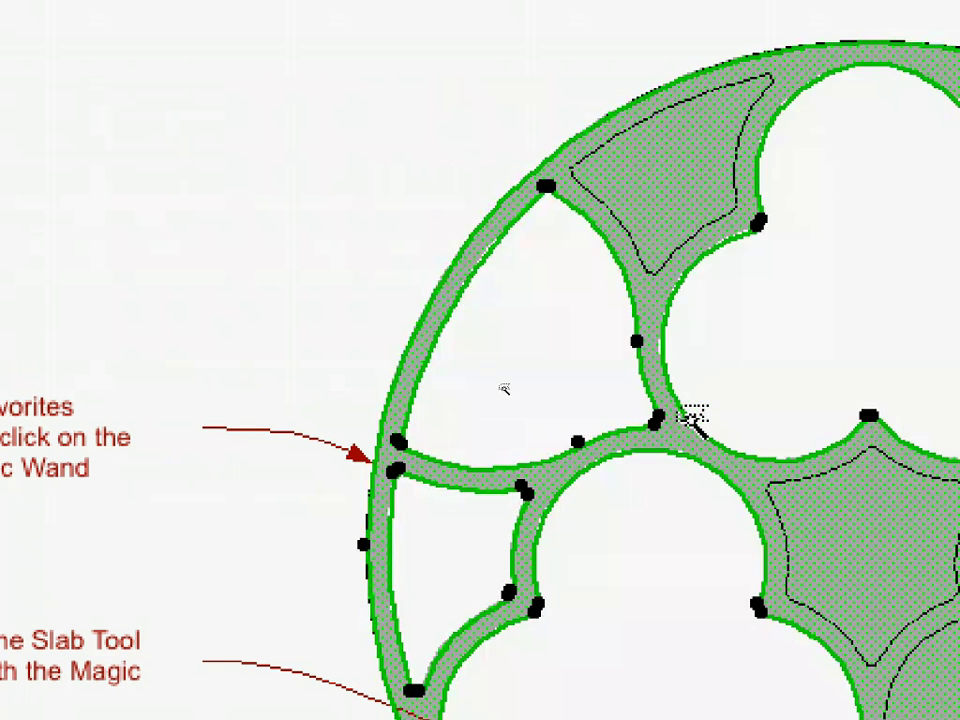
click(658, 266)
click(821, 473)
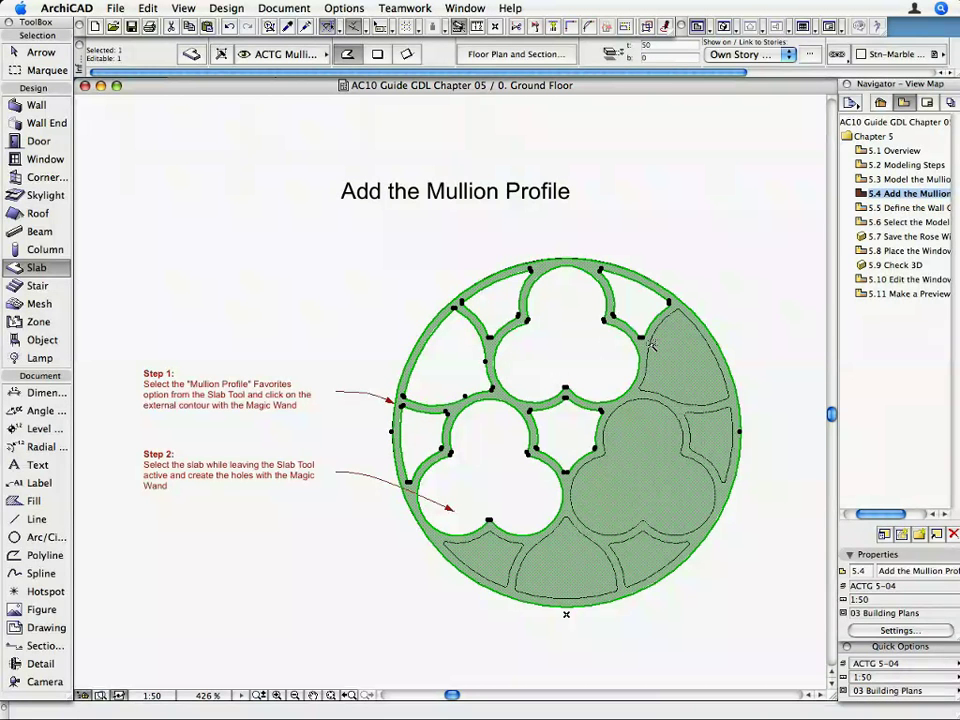
Cut the remaining openings on the right side and along the lower edge of the mullion profile slab with the Magic Wand.
click(636, 398)
click(650, 408)
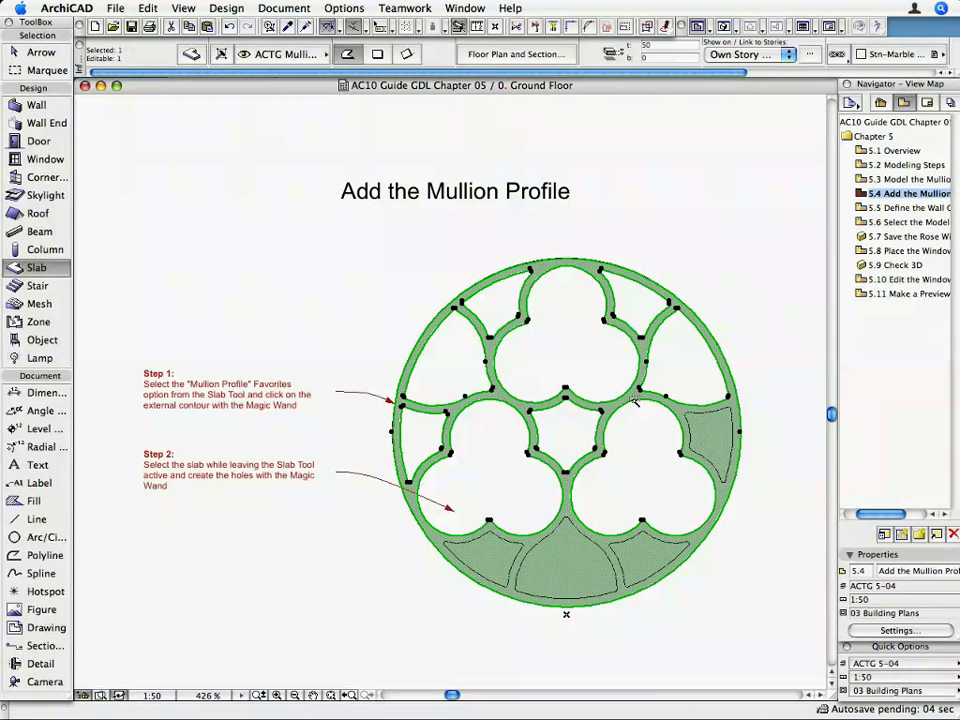
click(690, 423)
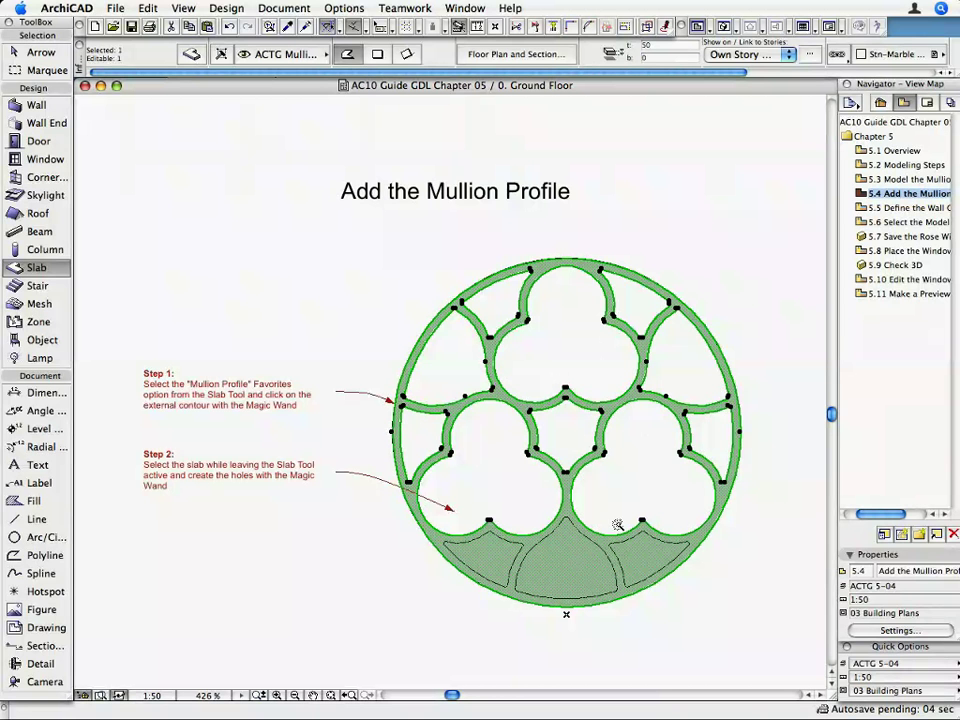
click(627, 540)
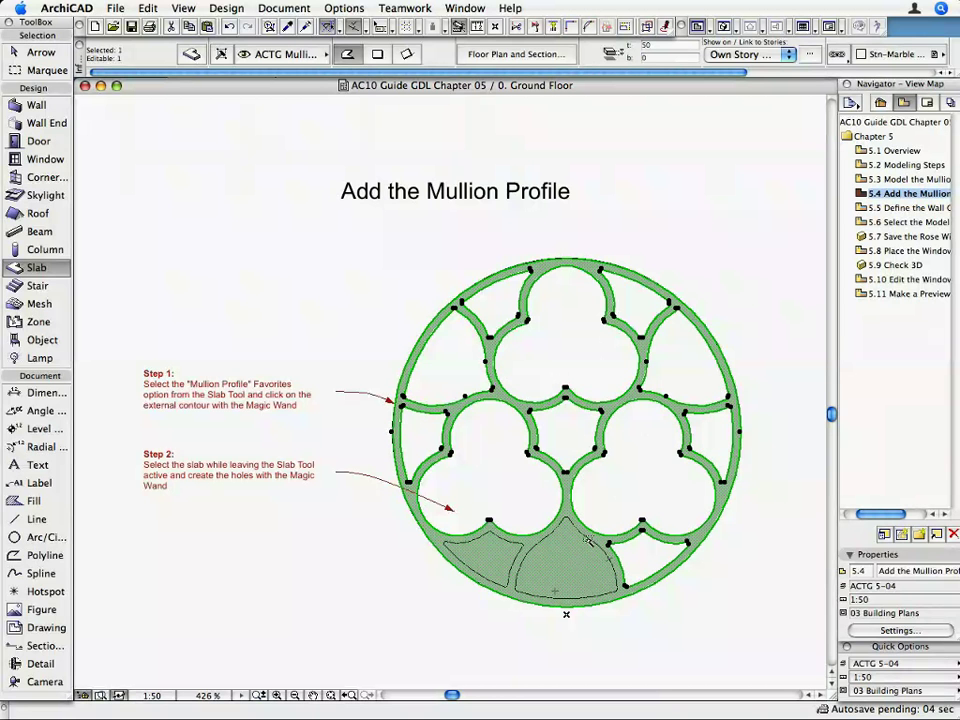
click(590, 543)
click(494, 546)
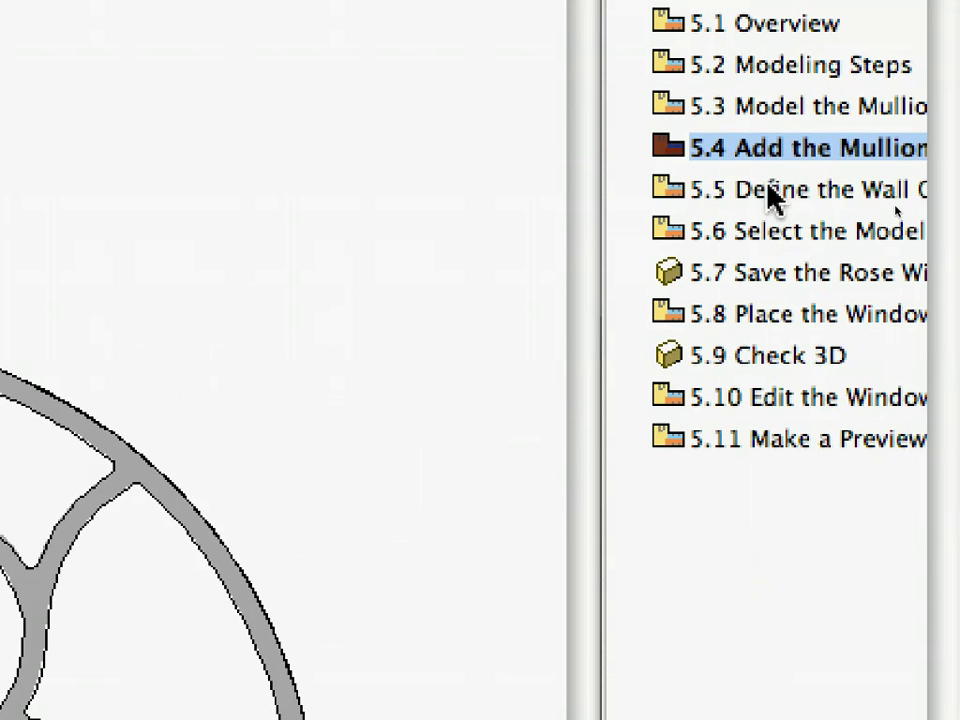
Open the 5.5 Define the Wall Opening view and apply the Wall Opening favorite to the slab default settings.
click(768, 191)
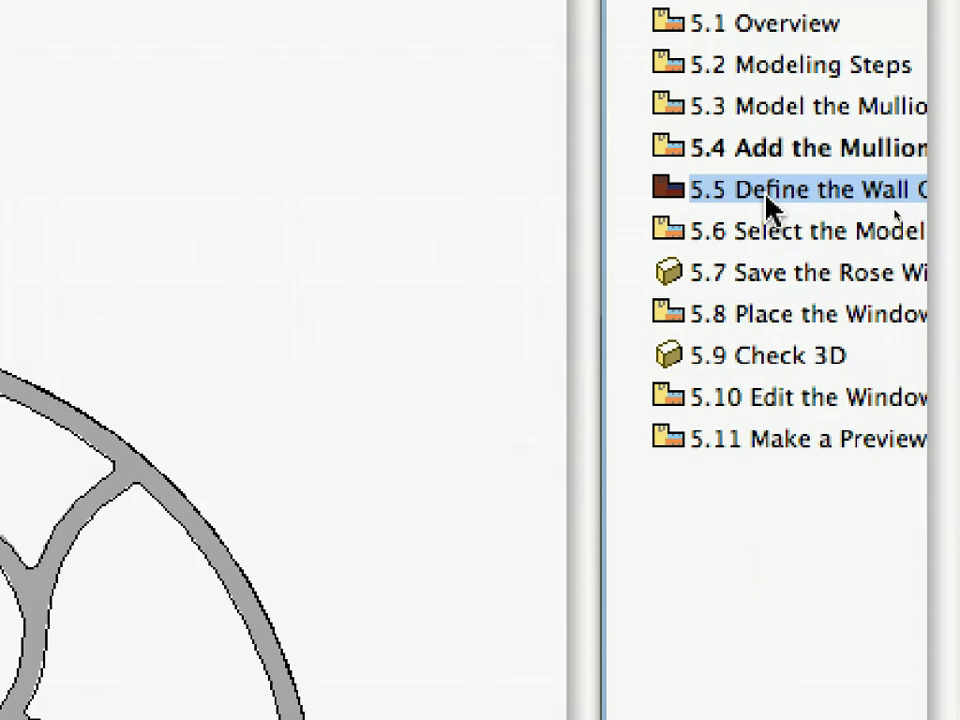
double_click(766, 197)
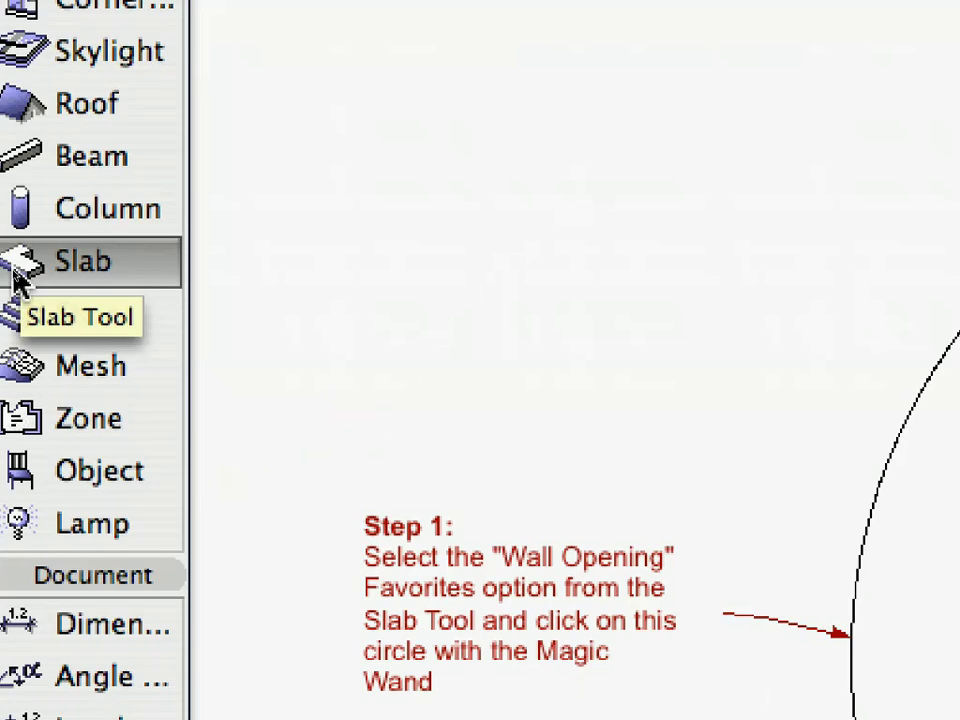
double_click(12, 275)
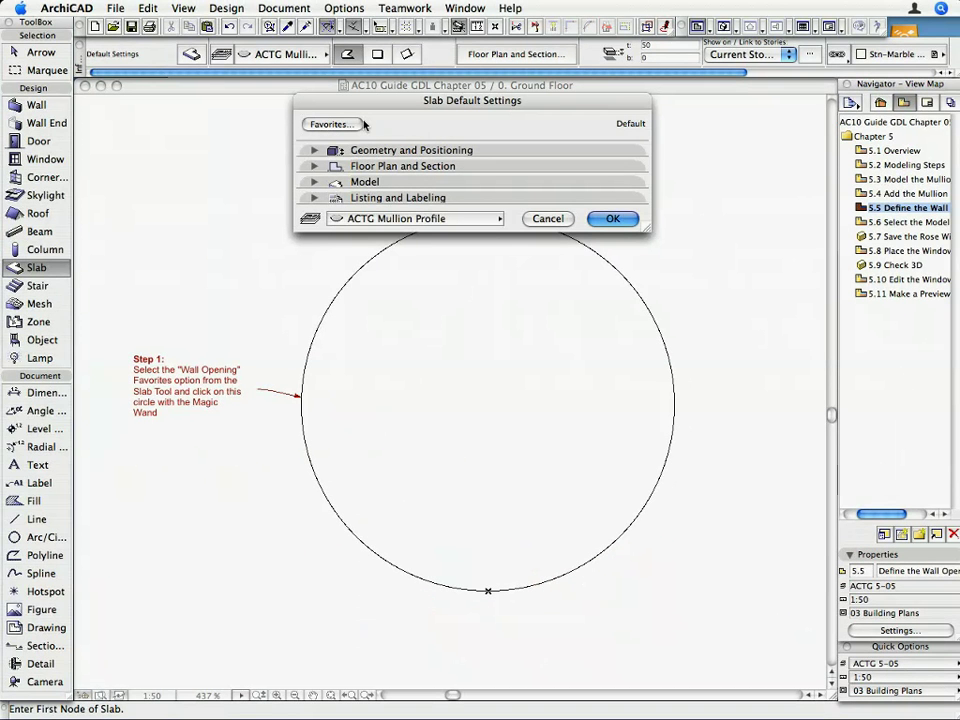
click(334, 124)
click(416, 77)
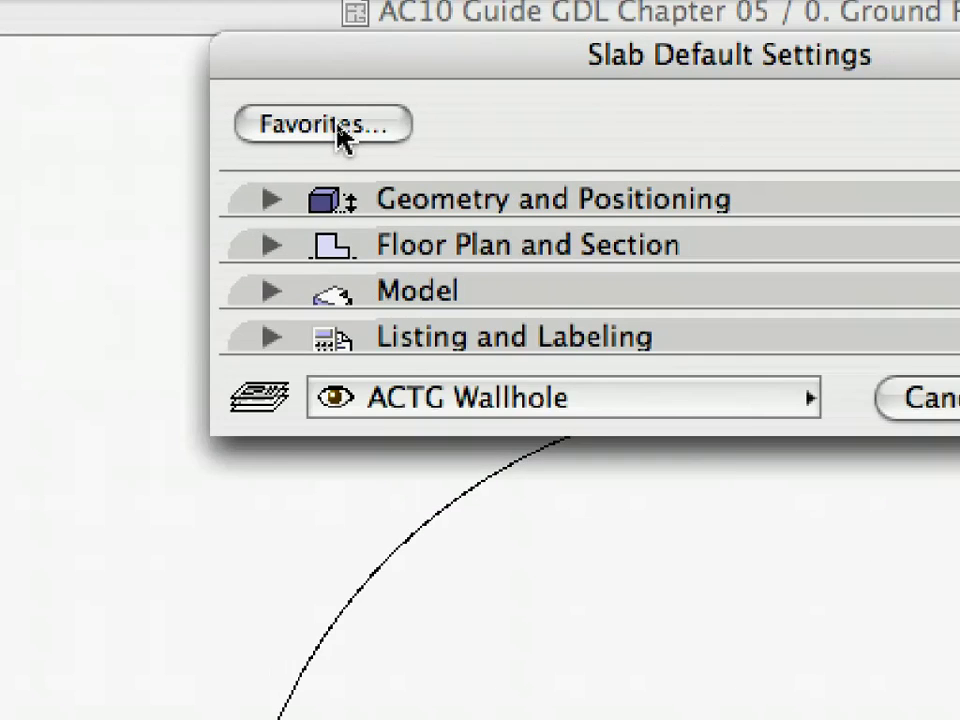
click(334, 124)
click(336, 252)
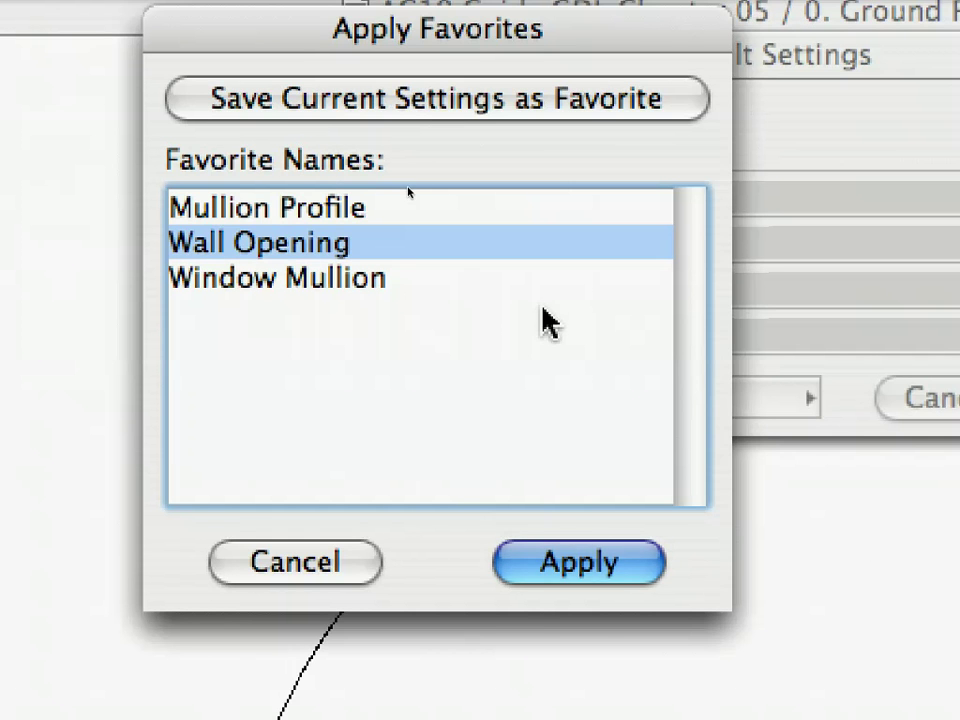
click(612, 560)
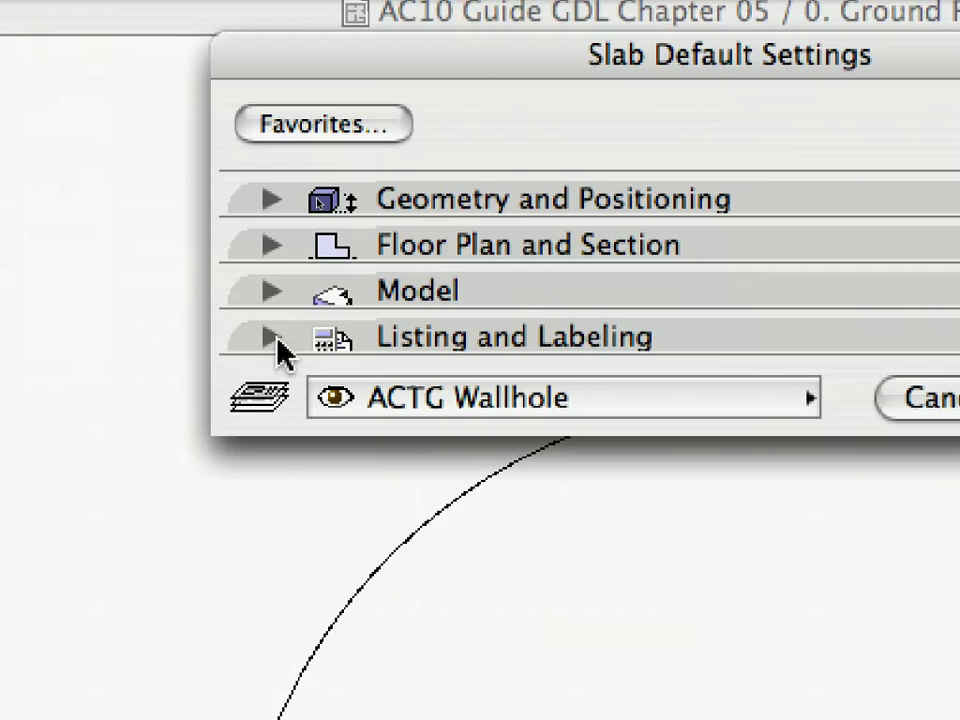
Set the slab default ID to WALLHOLE and create the wall opening slab from the drawn circle with the Magic Wand.
click(276, 339)
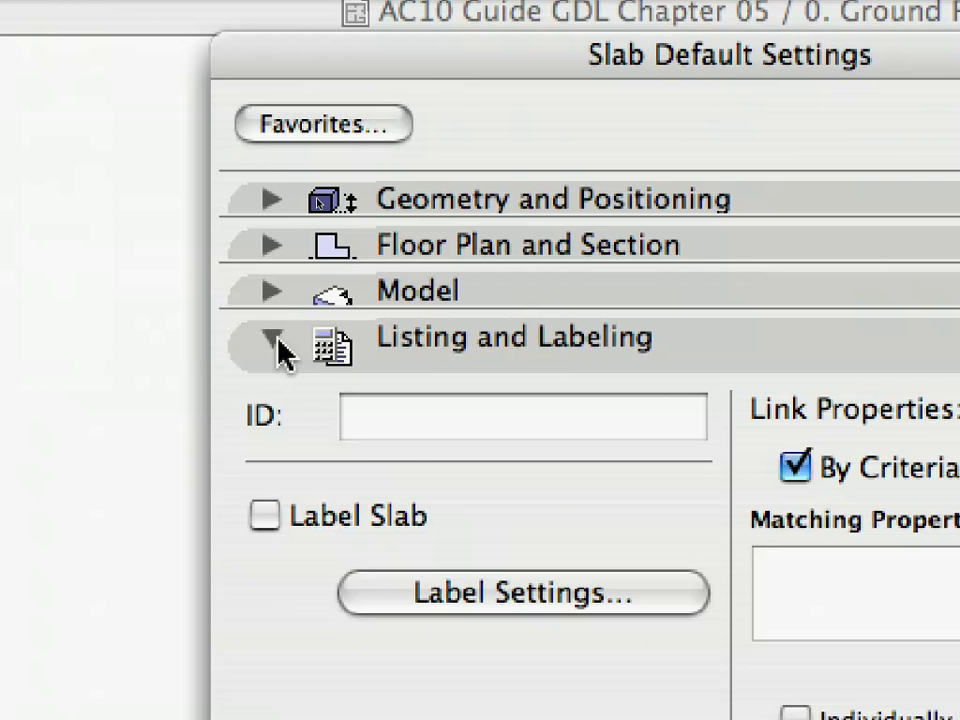
click(401, 432)
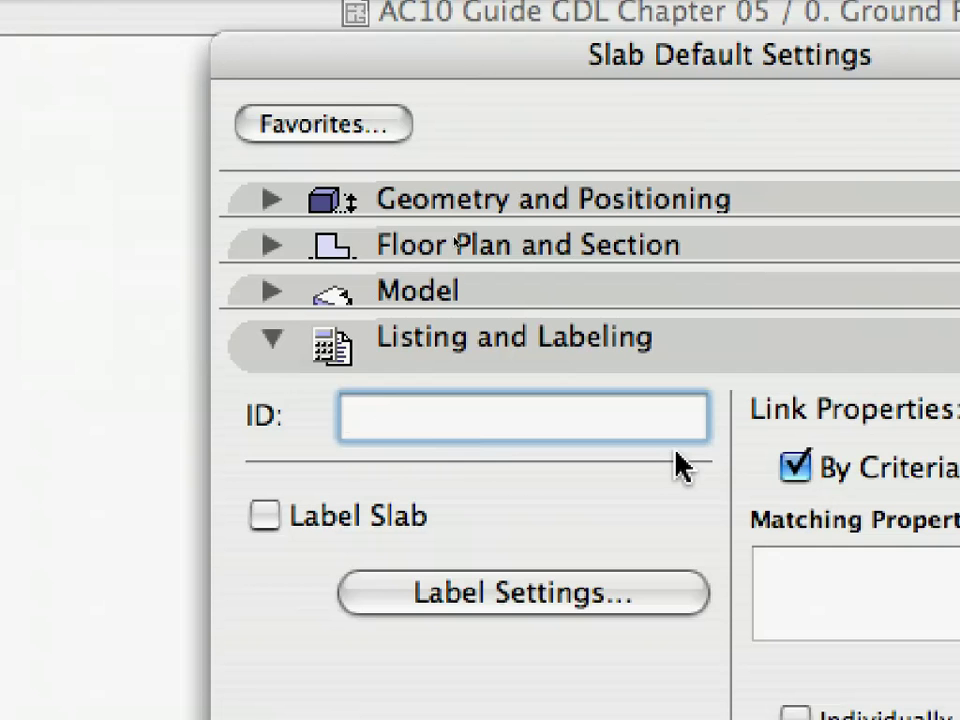
text(WALLHOLE)
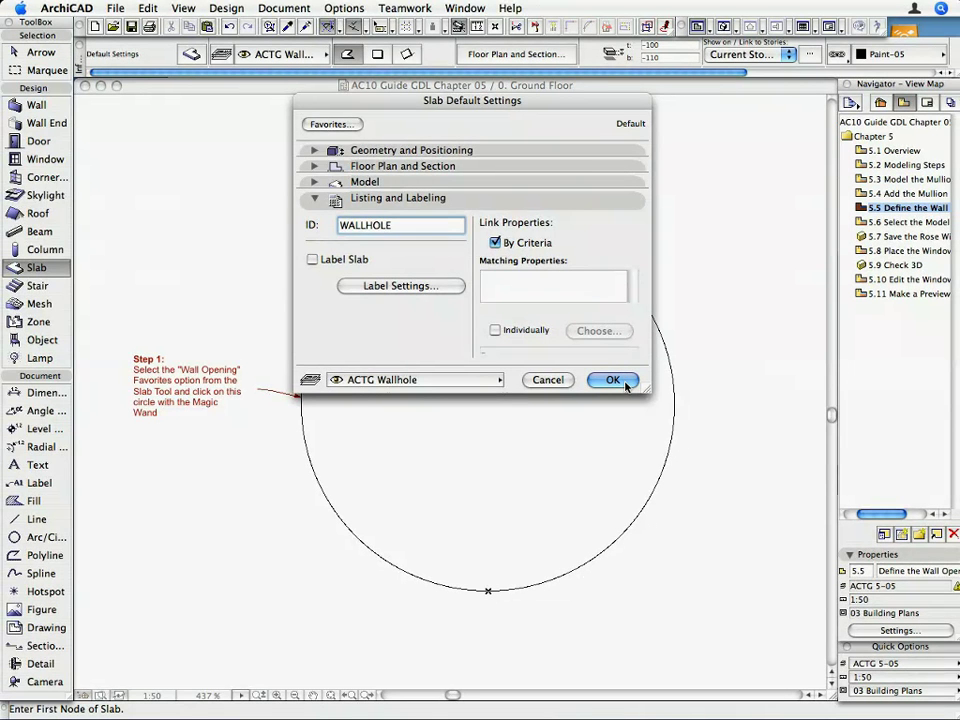
click(614, 381)
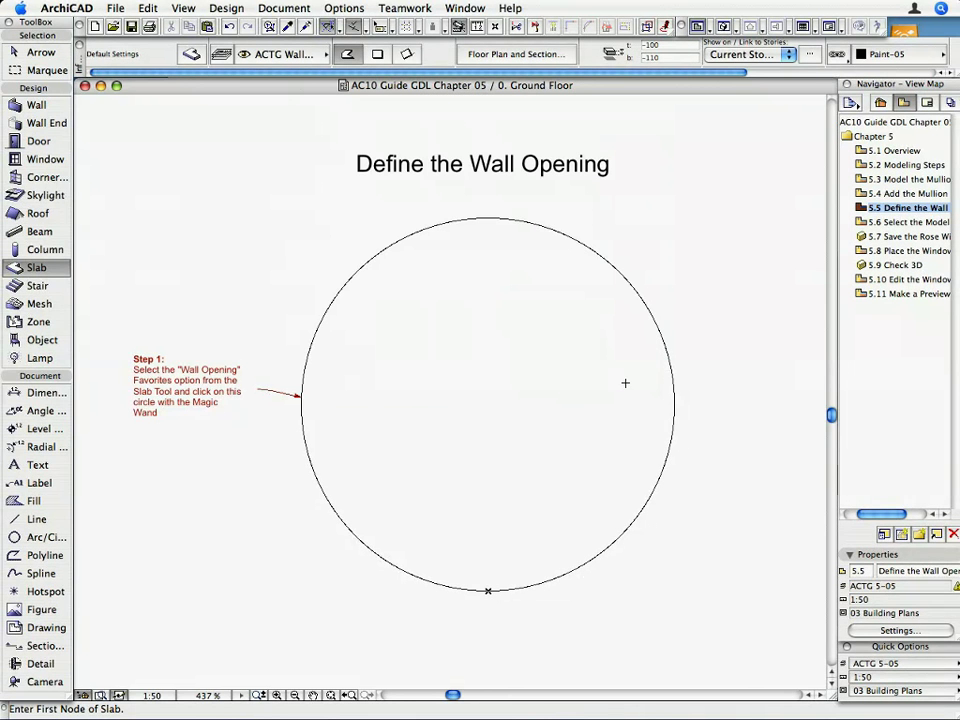
click(336, 294)
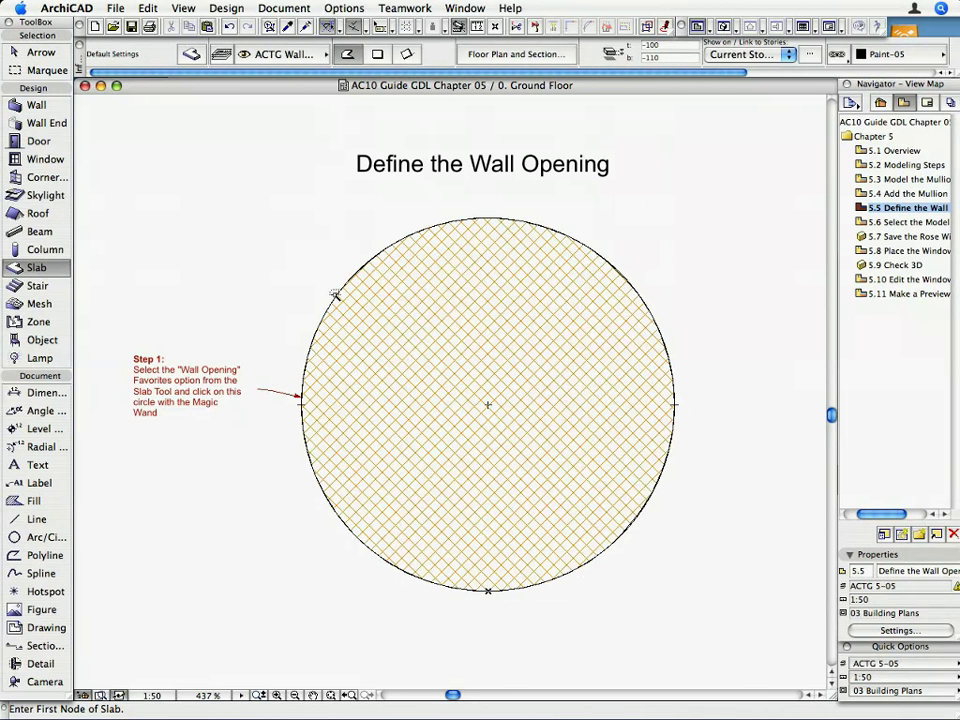